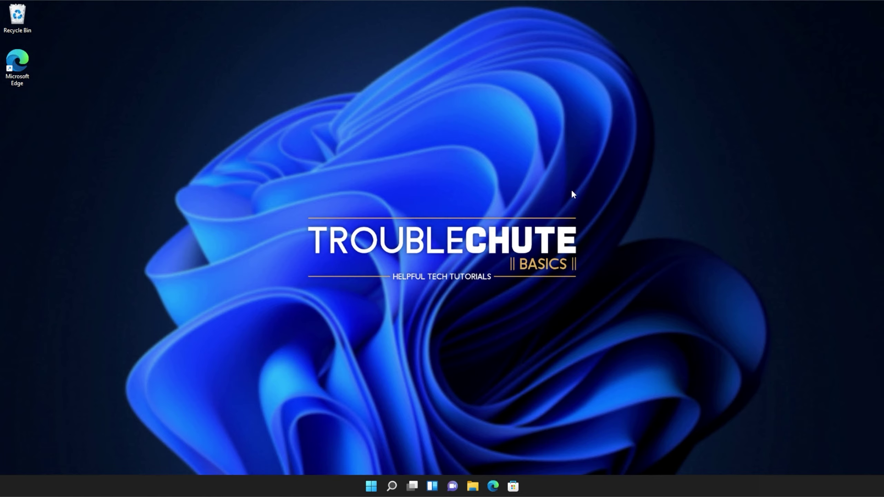
Download the vc_redist x64 and x86 installers from the Visual C++ 2015 page, allowing multiple downloads.
click(493, 487)
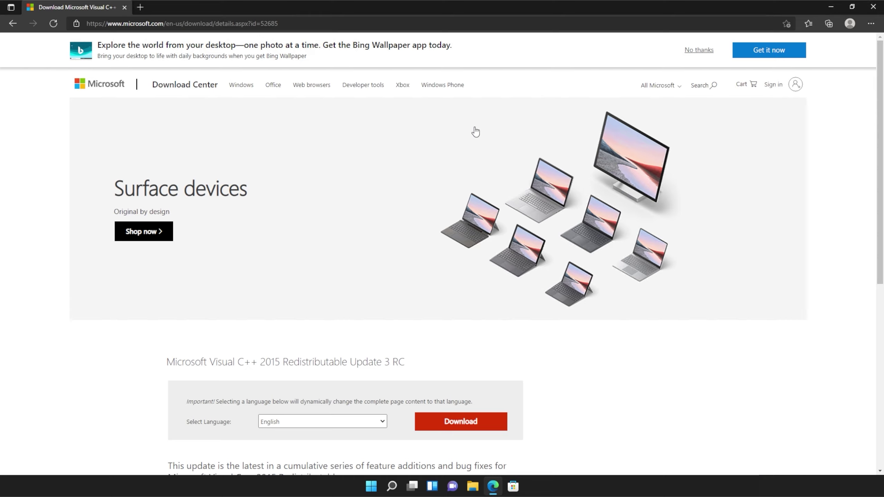
scroll(475, 139, down, 2)
scroll(475, 151, down, 1)
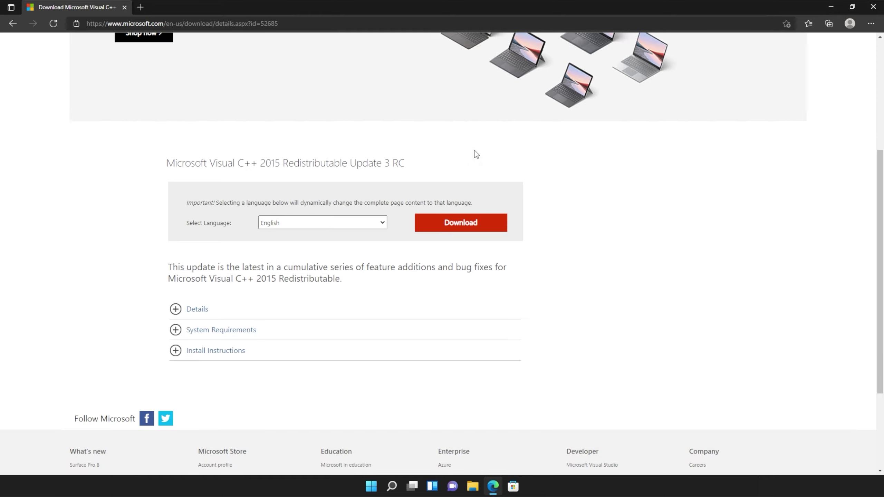
click(461, 231)
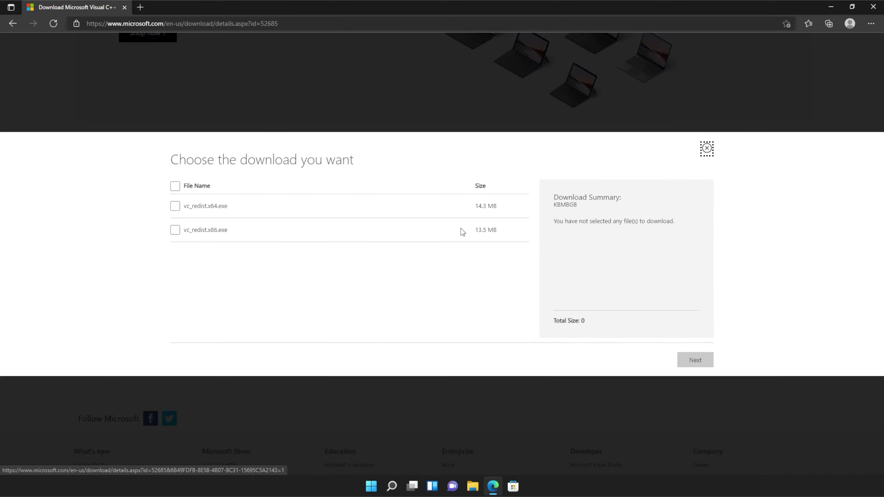
click(175, 186)
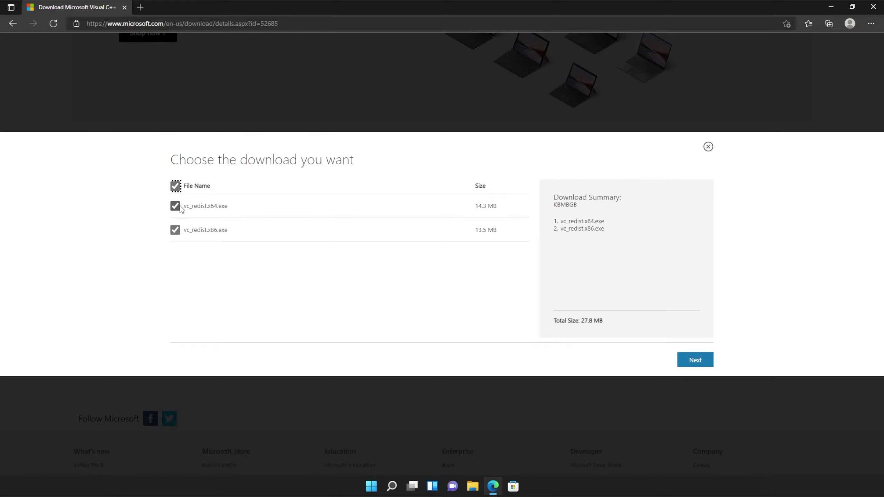
click(693, 361)
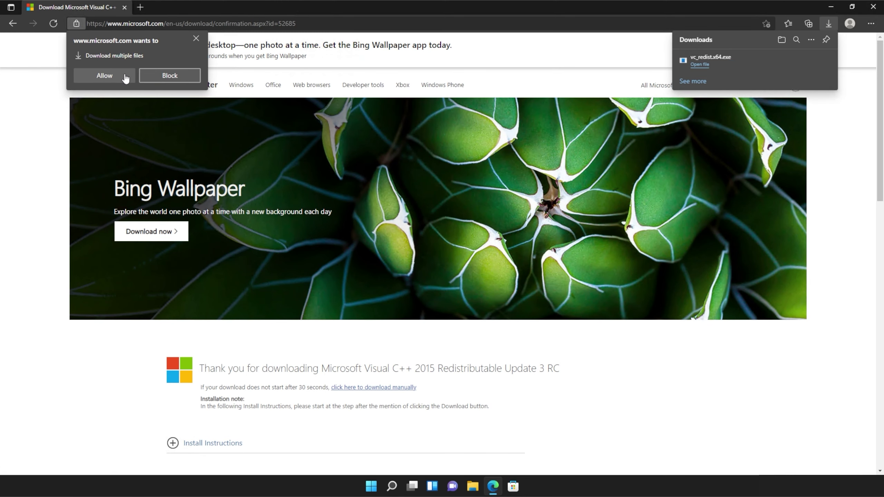
click(125, 77)
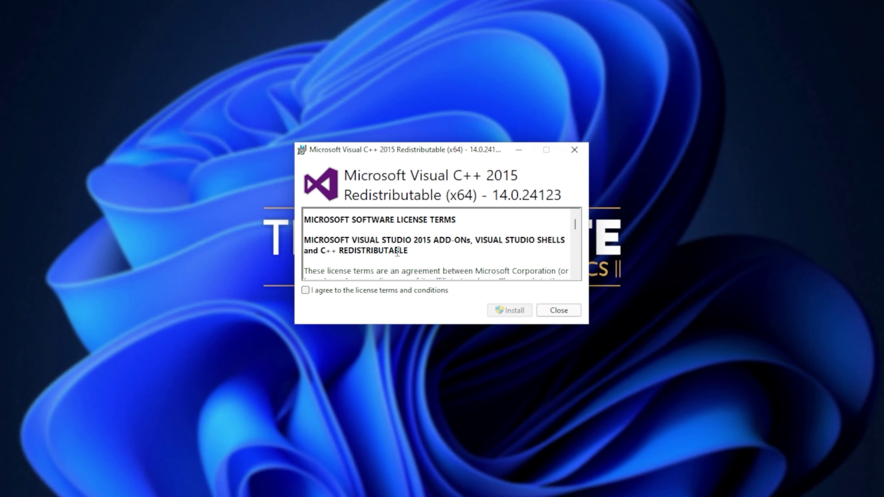
Accept the license terms and install the x64 redistributable, approving the UAC prompt.
click(377, 293)
click(511, 311)
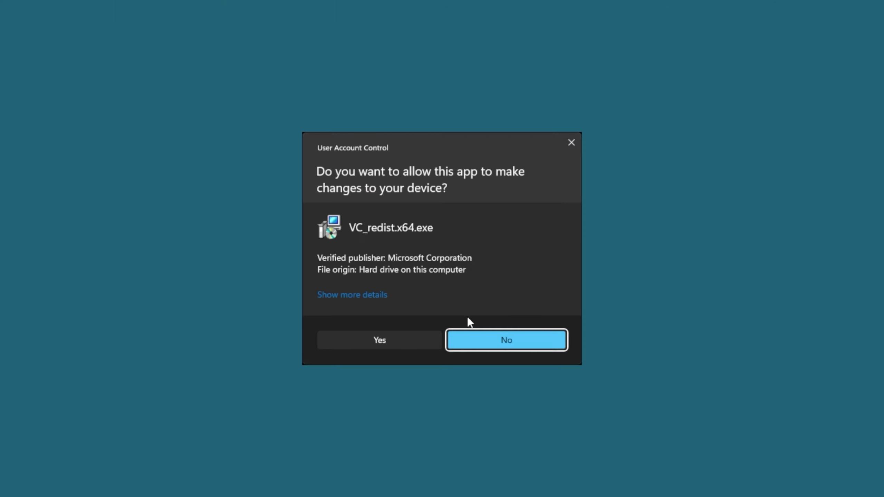
click(416, 338)
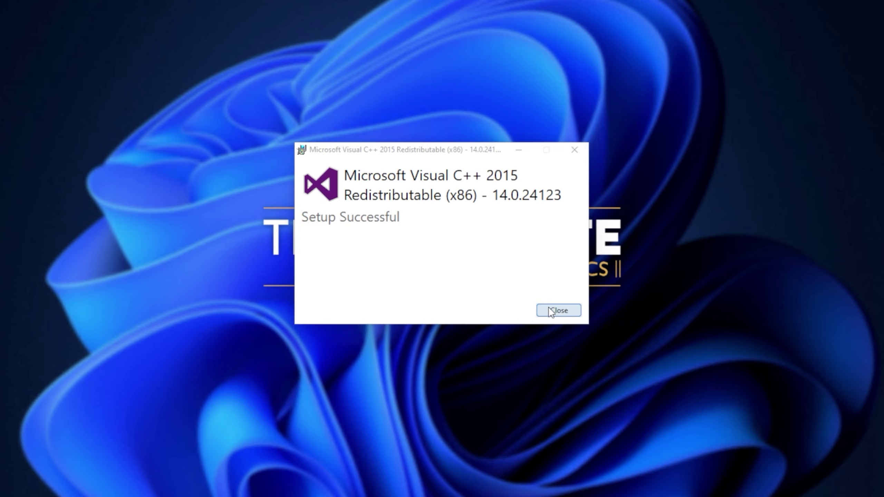
Close the installer, search the Start menu for 'cmd' and show Command Prompt's launch options.
click(557, 311)
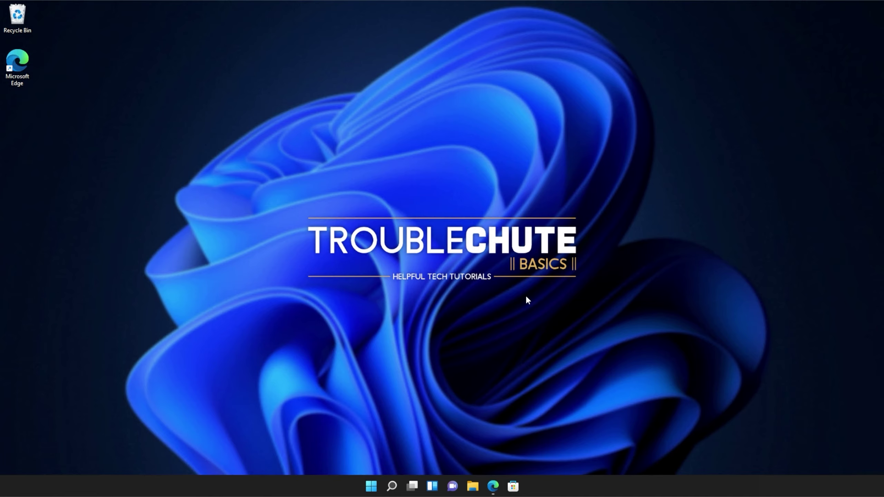
key(super)
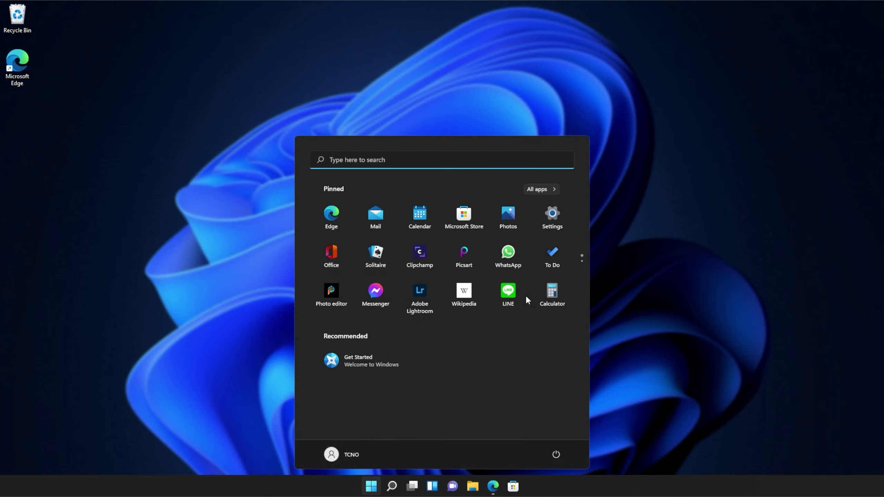
click(370, 161)
text(c)
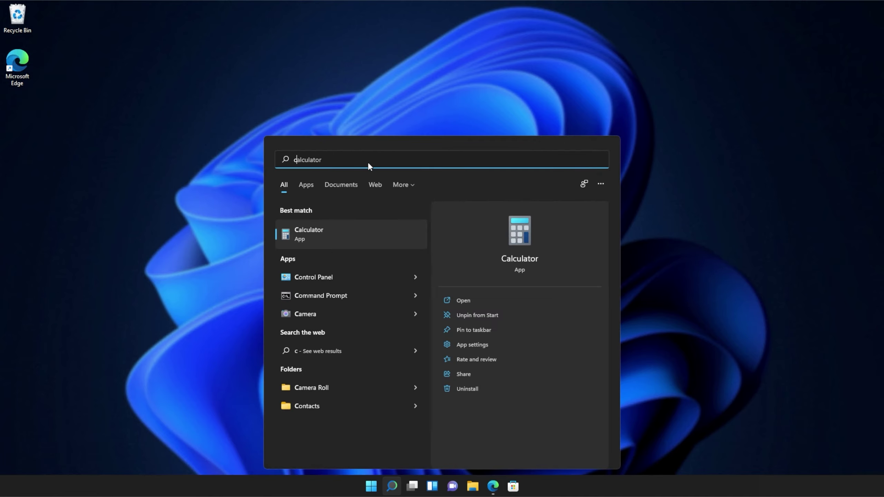
text(md)
right_click(363, 234)
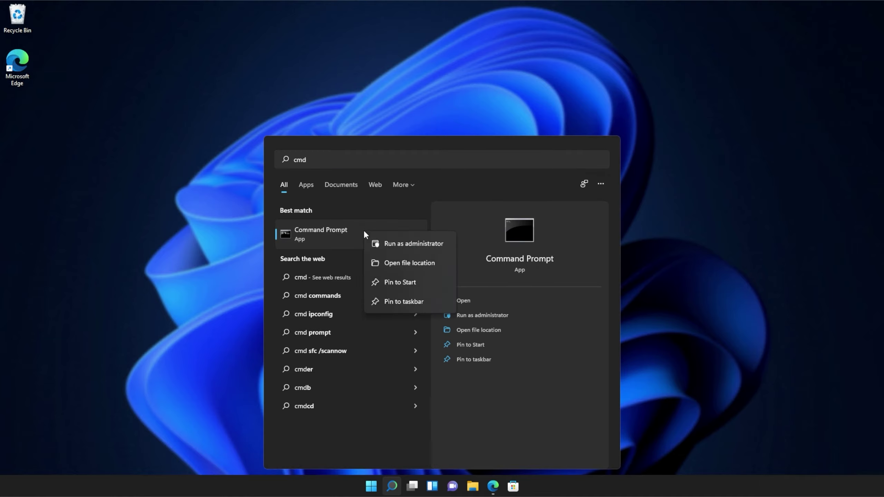
Run Command Prompt elevated and run sfc /scannow, which finds no integrity violations.
click(396, 244)
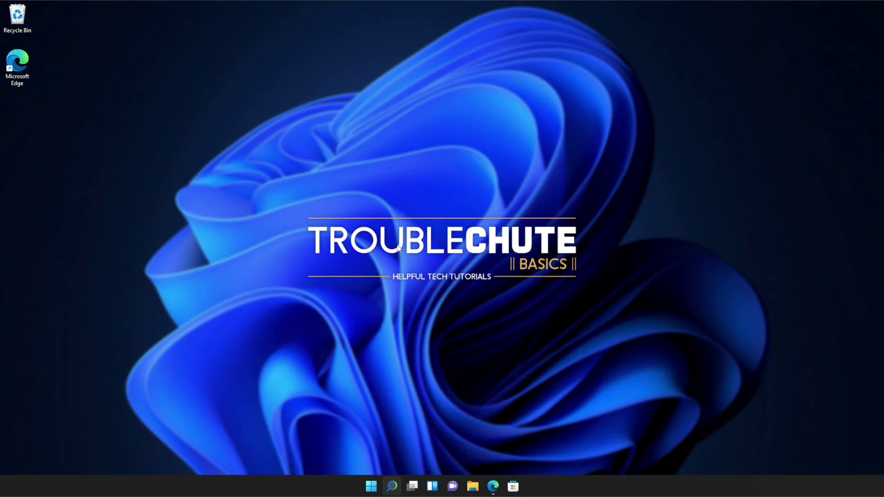
key(Return)
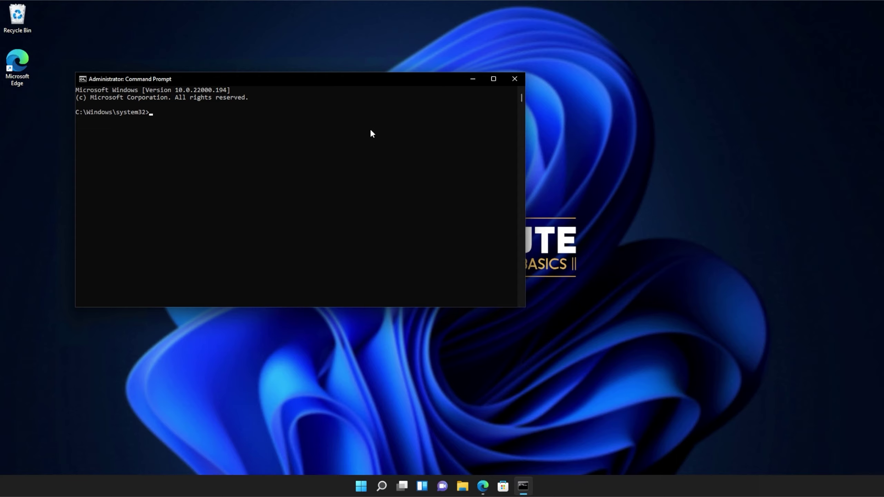
mouse_move(374, 79)
mouse_down()
mouse_move(480, 113)
mouse_move(515, 135)
mouse_up()
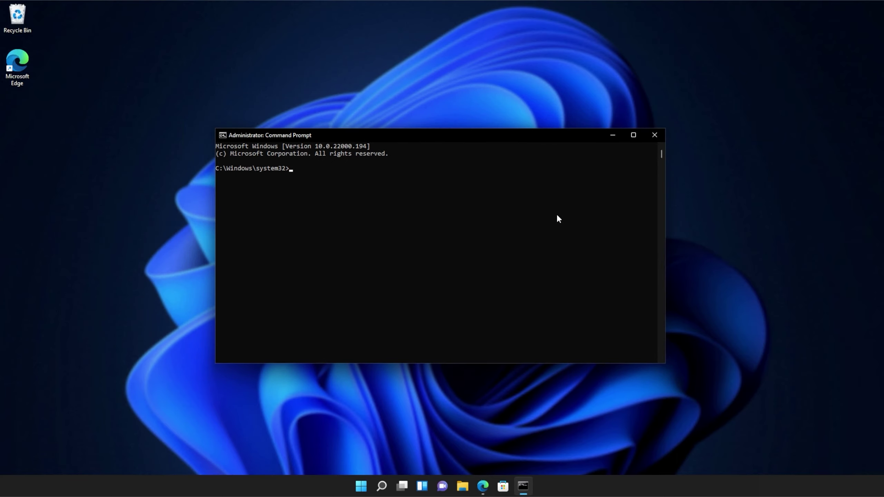
text(sfc )
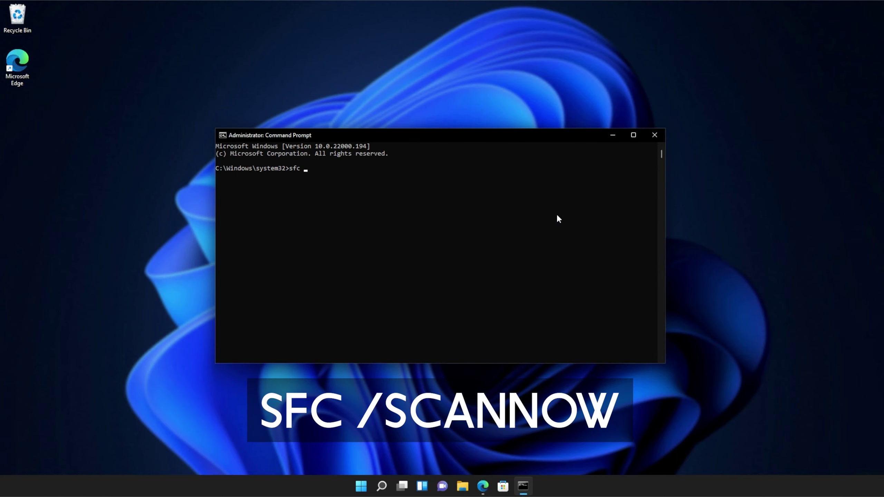
text(/scan)
text(now)
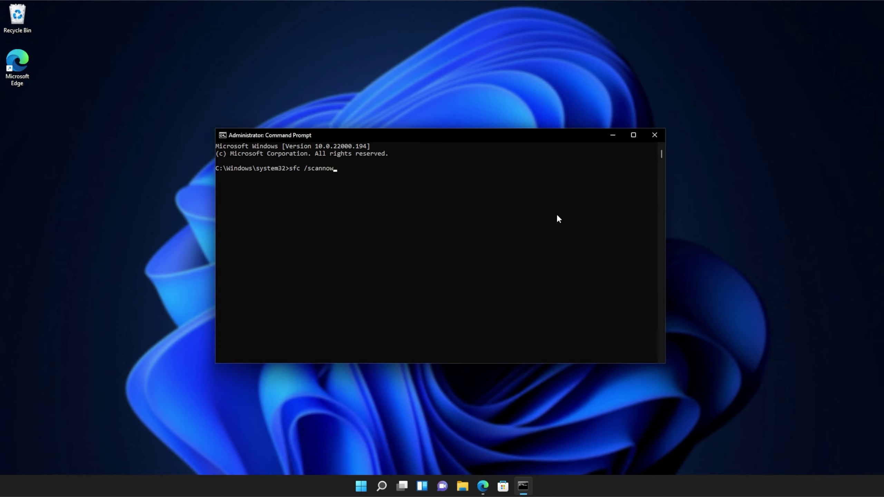
key(Return)
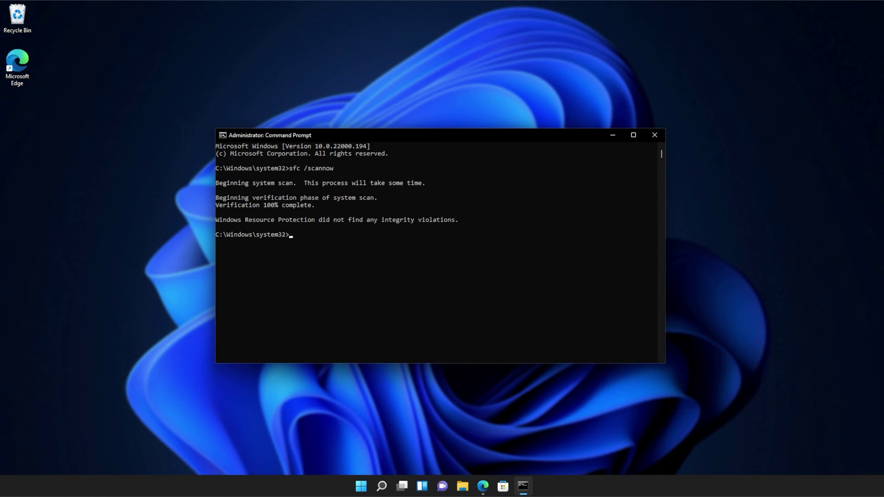
Close the elevated Command Prompt window with its X button.
click(655, 136)
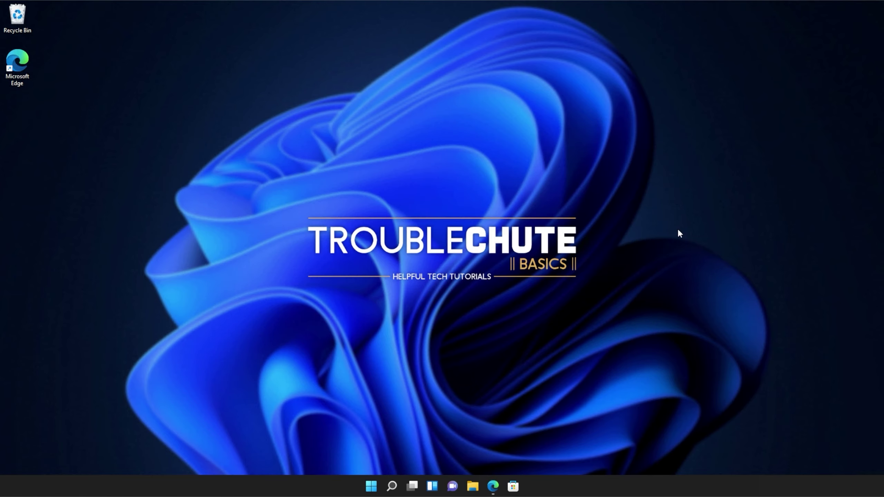